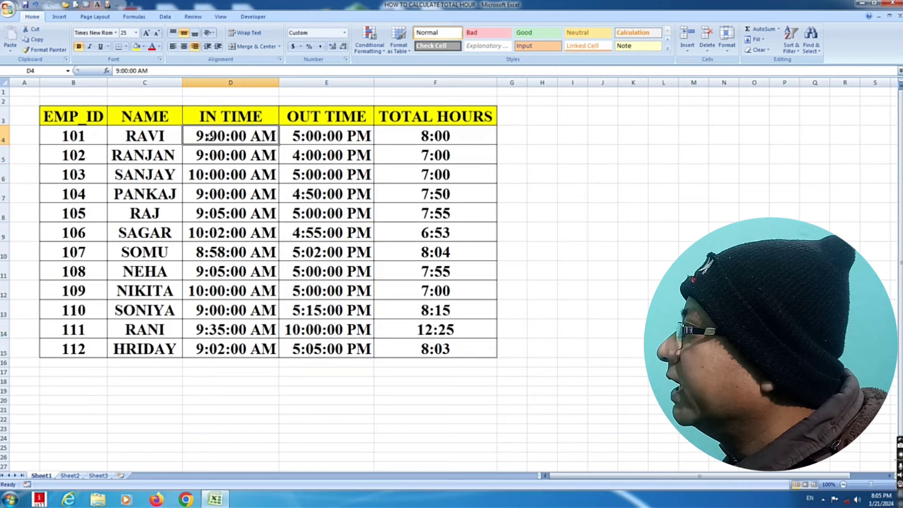
Step: Examine the IN TIME and OUT TIME entries and the existing TOTAL HOURS formulas in rows 4 to 15
left_click_drag(220, 132, 224, 170)
left_click(226, 135)
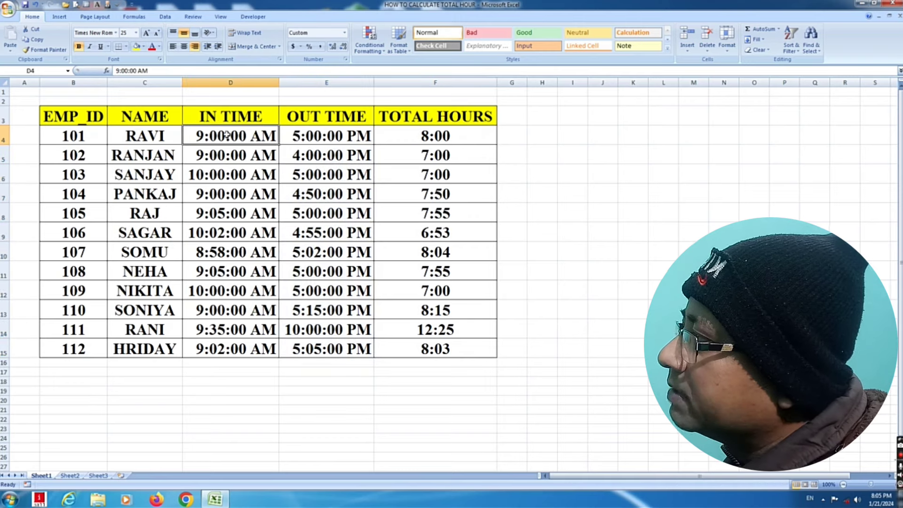
left_click(221, 176)
left_click(219, 211)
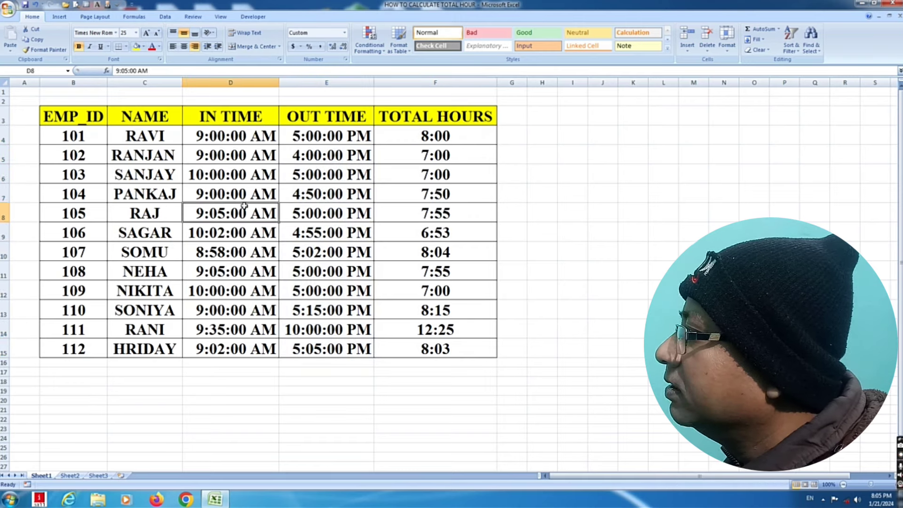
left_click_drag(228, 135, 217, 347)
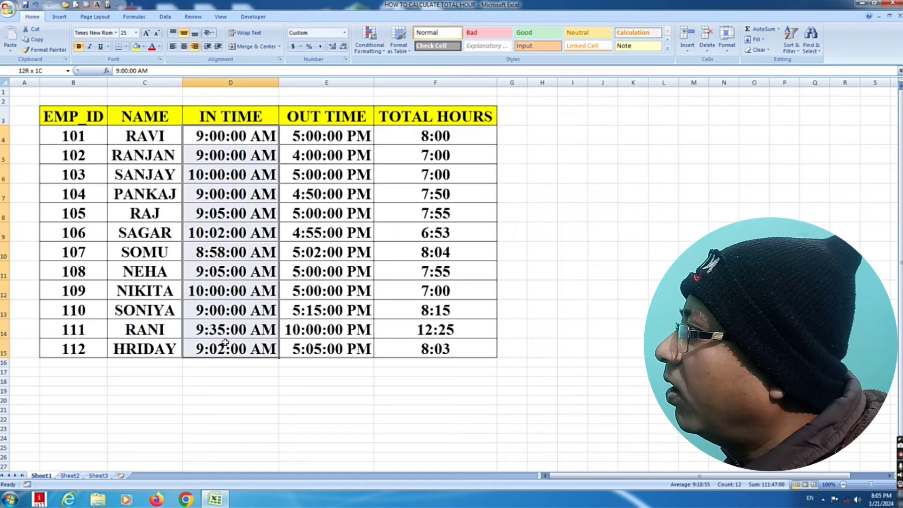
left_click(228, 136)
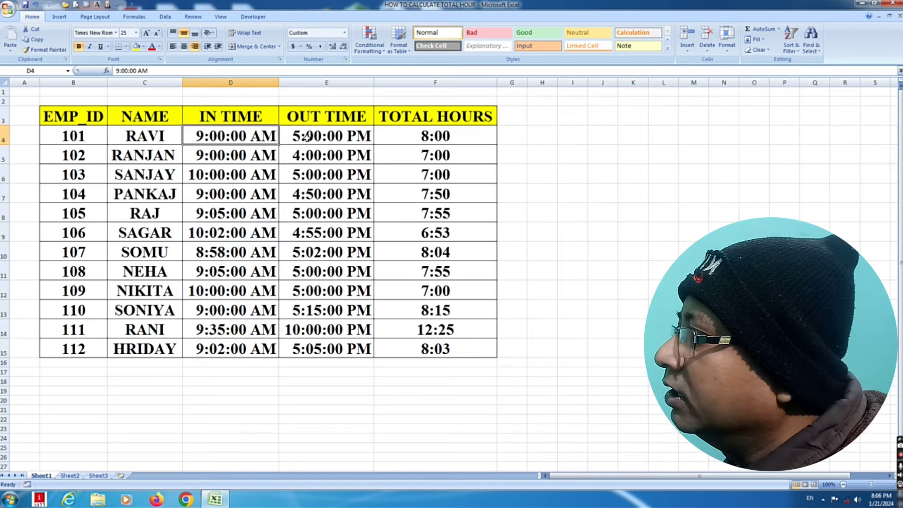
left_click(306, 137)
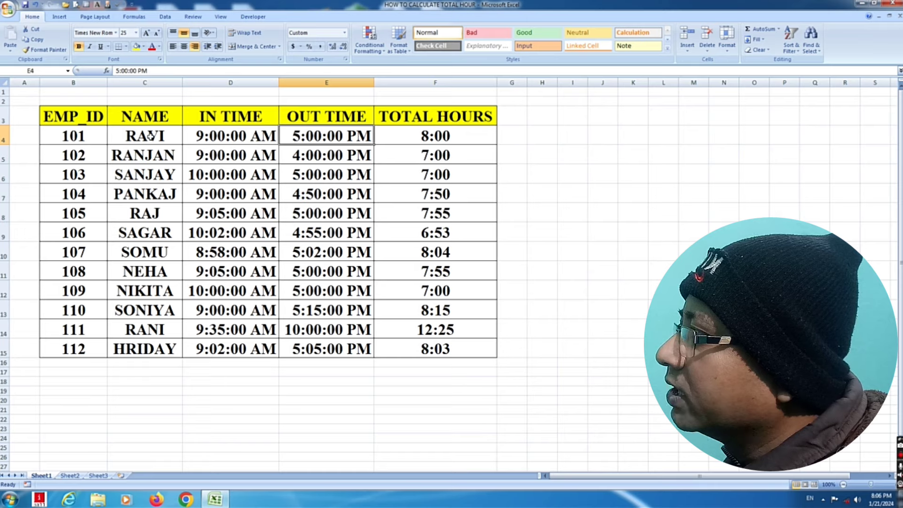
left_click(448, 145)
left_click(434, 172)
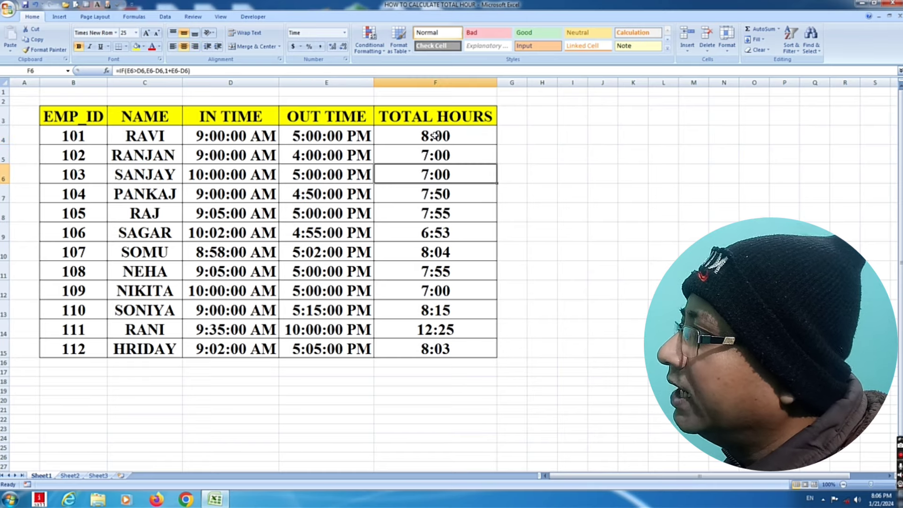
left_click(435, 136)
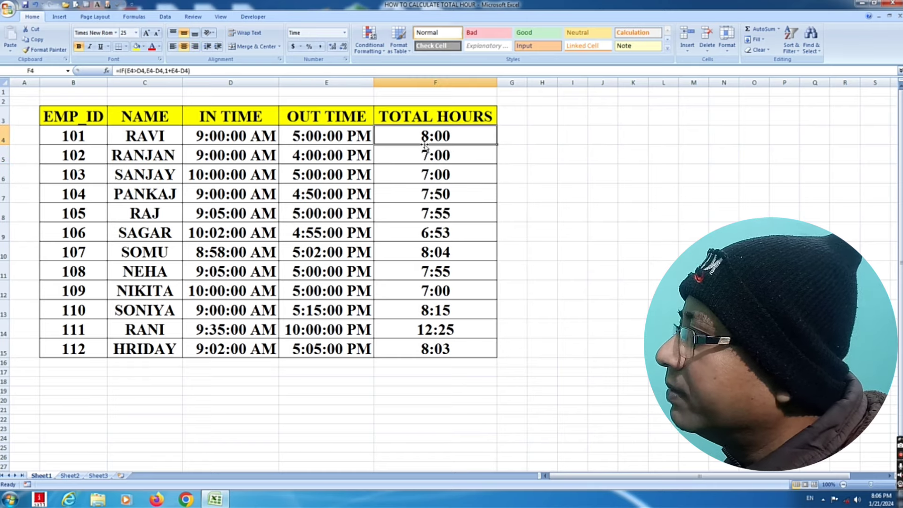
left_click_drag(463, 139, 464, 348)
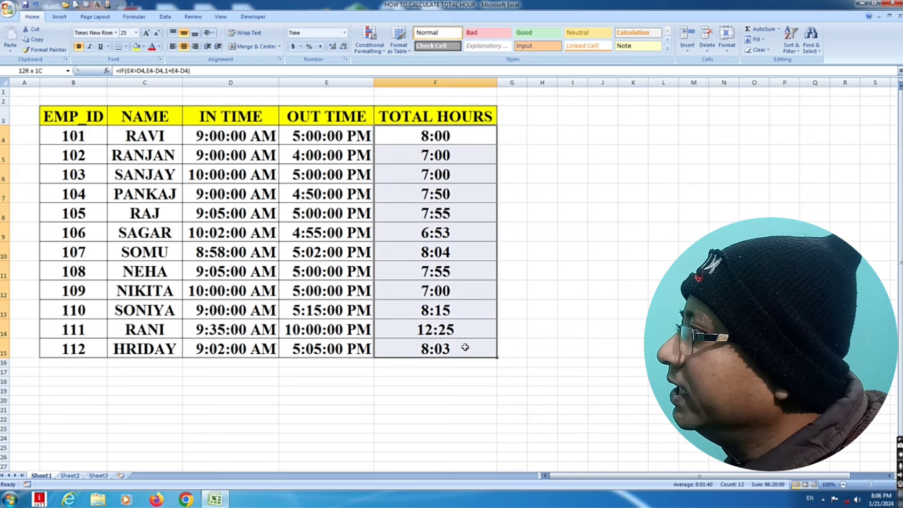
left_click(536, 348)
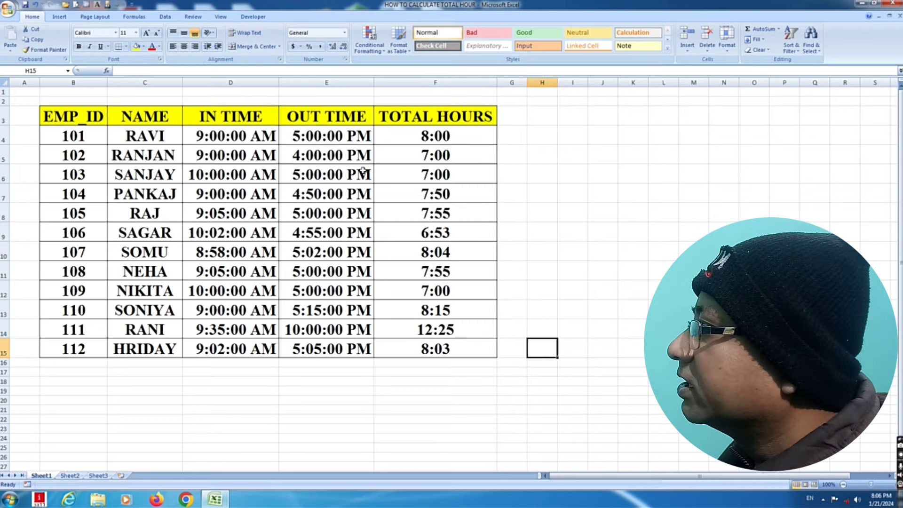
Step: Set the OUT TIME in cell E4 to 5:10:00 PM
left_click(317, 140)
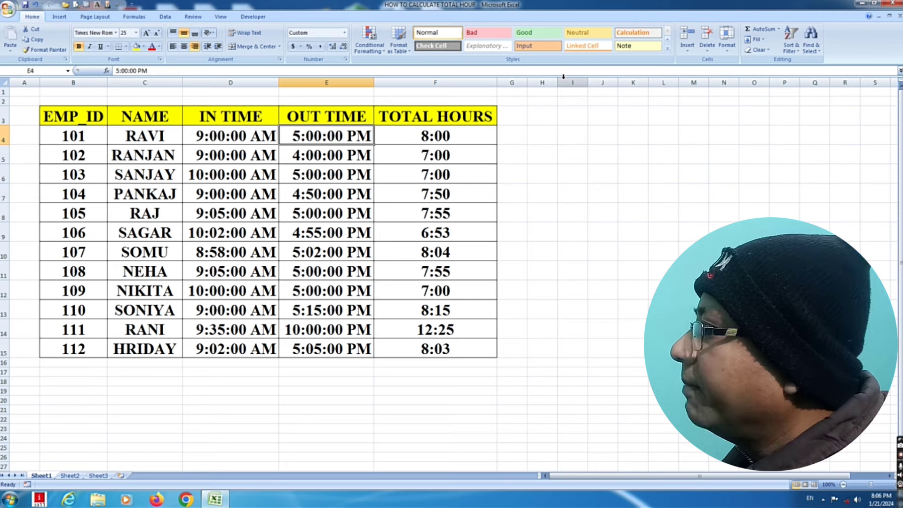
type("5:")
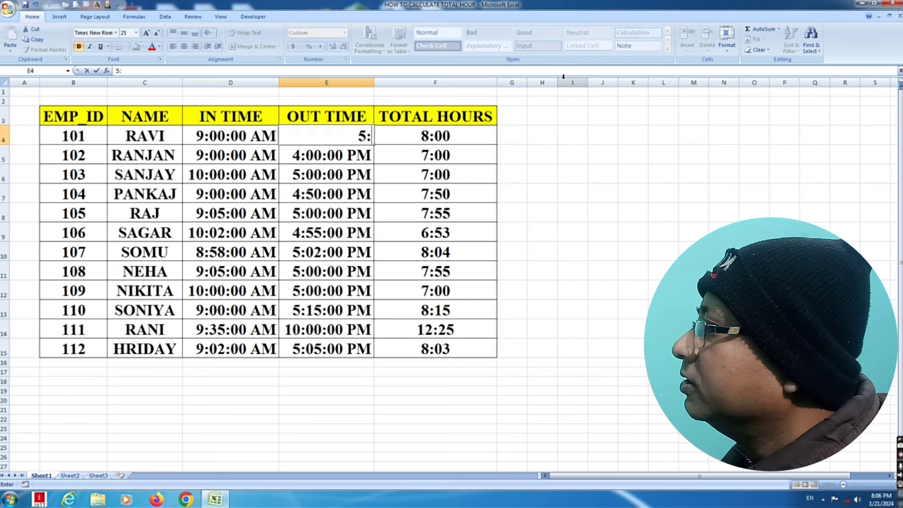
type("10:00")
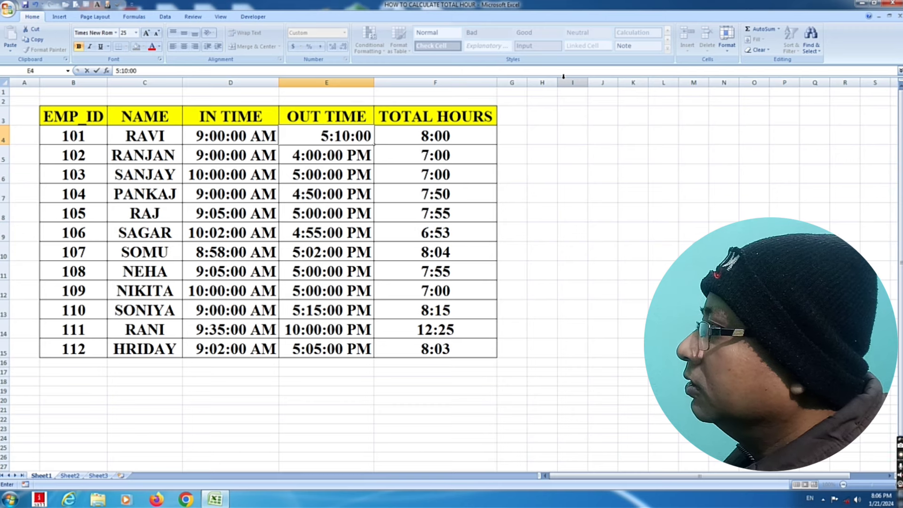
type(" pm")
key("BackSpace")
key("BackSpace")
key("BackSpace")
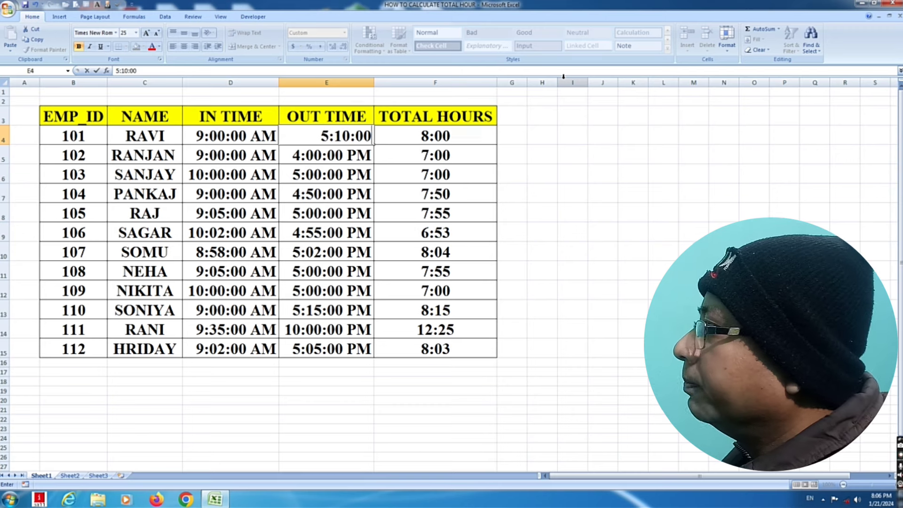
type("pm")
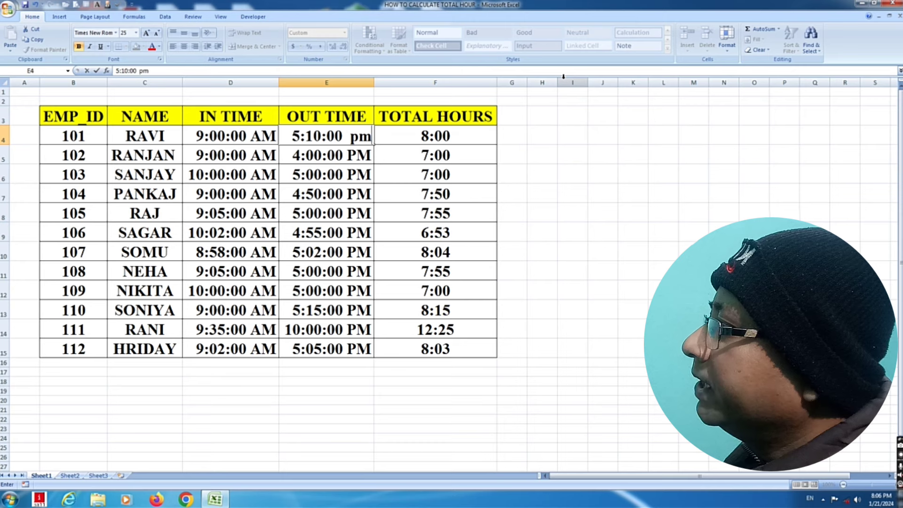
key("Tab")
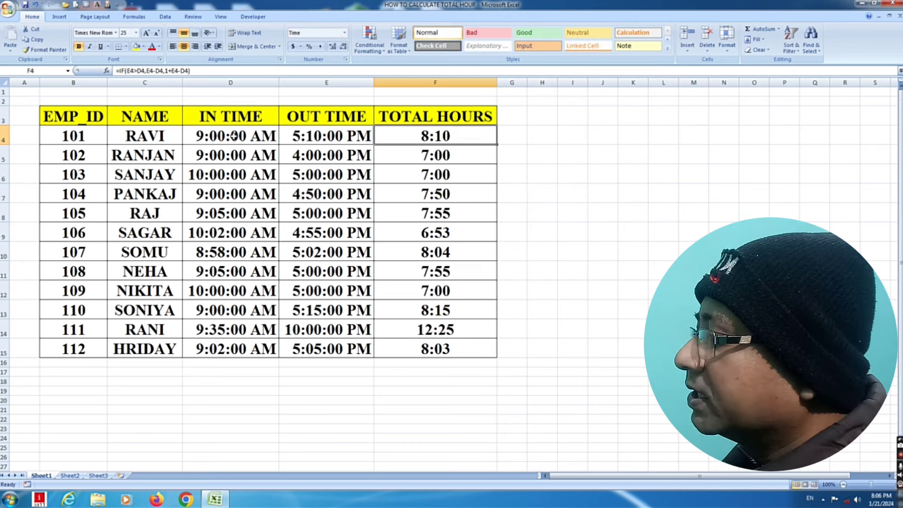
Step: Set the OUT TIME in cell E5 to 5:00:00 PM and check the TOTAL HOURS value in that row
left_click(335, 159)
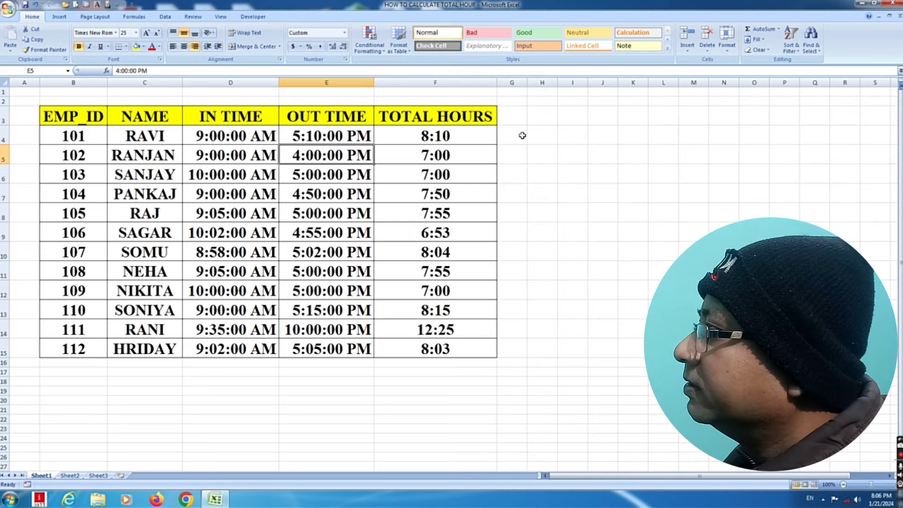
type("5:0")
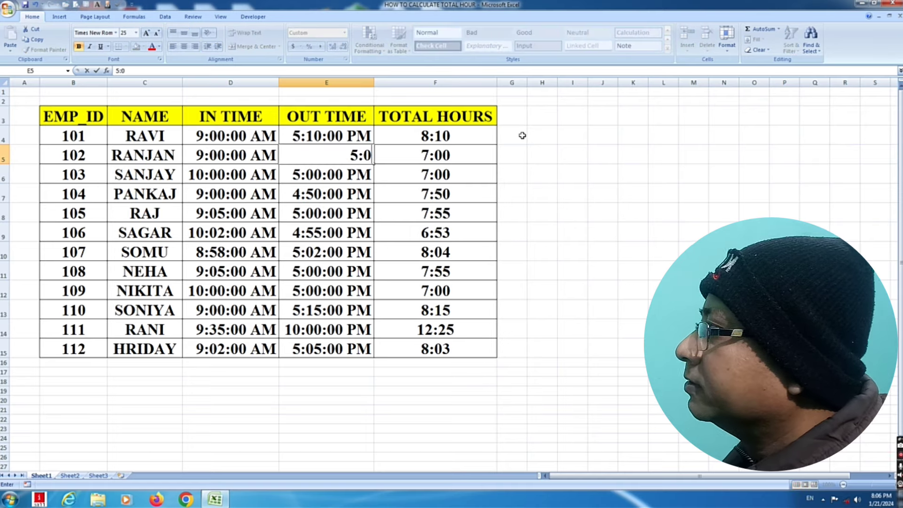
type("0:00")
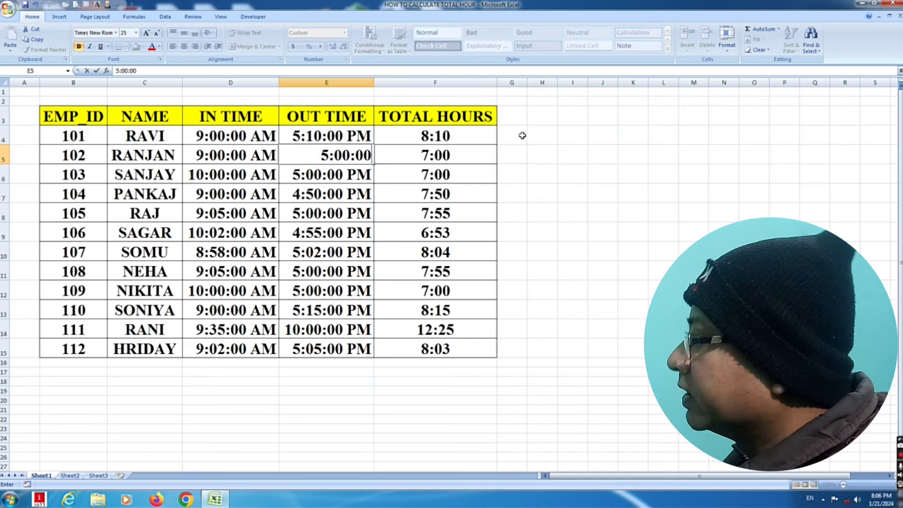
type(" pm")
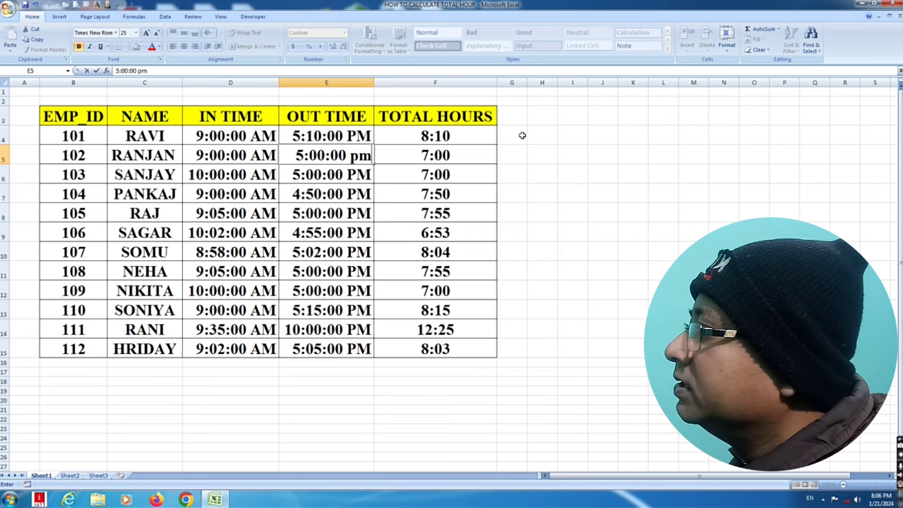
key("Return")
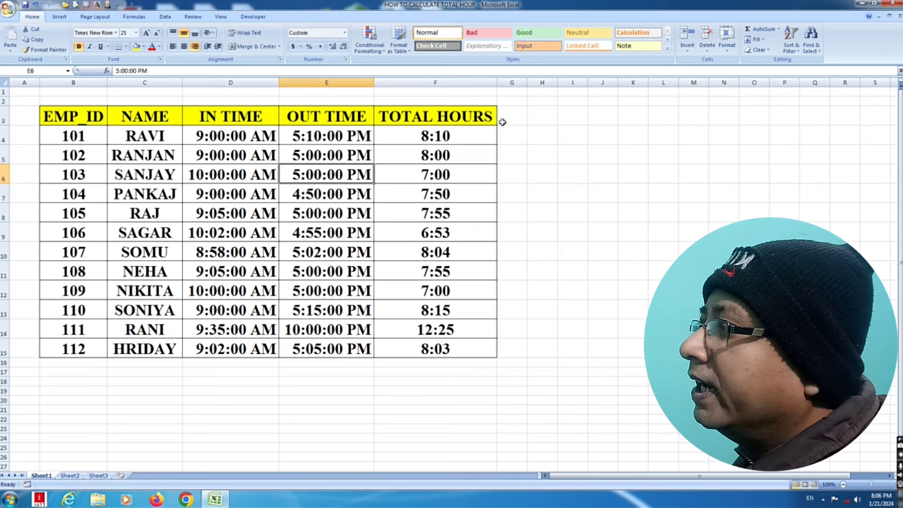
left_click(439, 169)
left_click(441, 159)
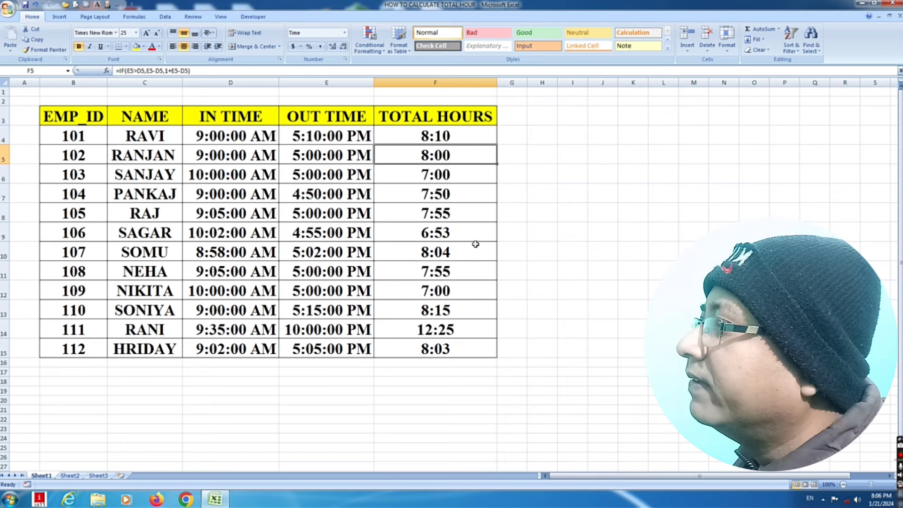
left_click(546, 174)
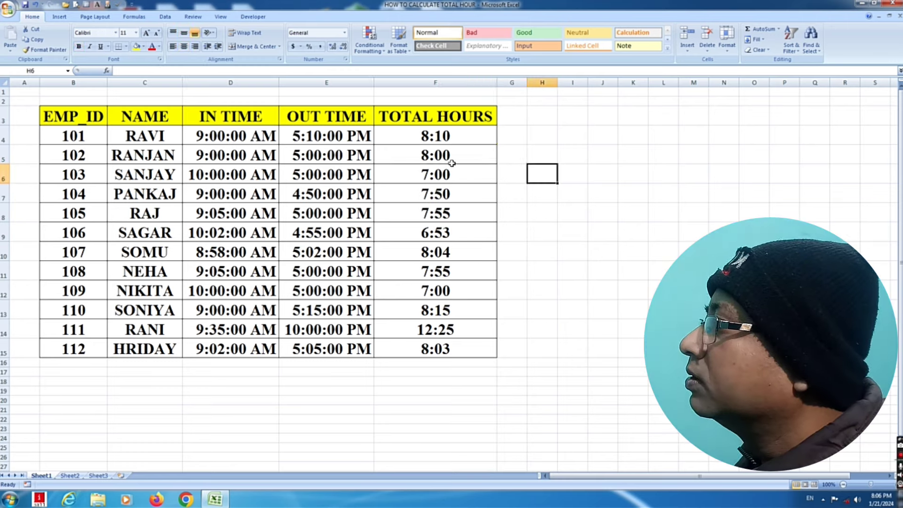
Step: Clear all the TOTAL HOURS formulas from F4 to F15
left_click_drag(439, 141, 441, 352)
key("Delete")
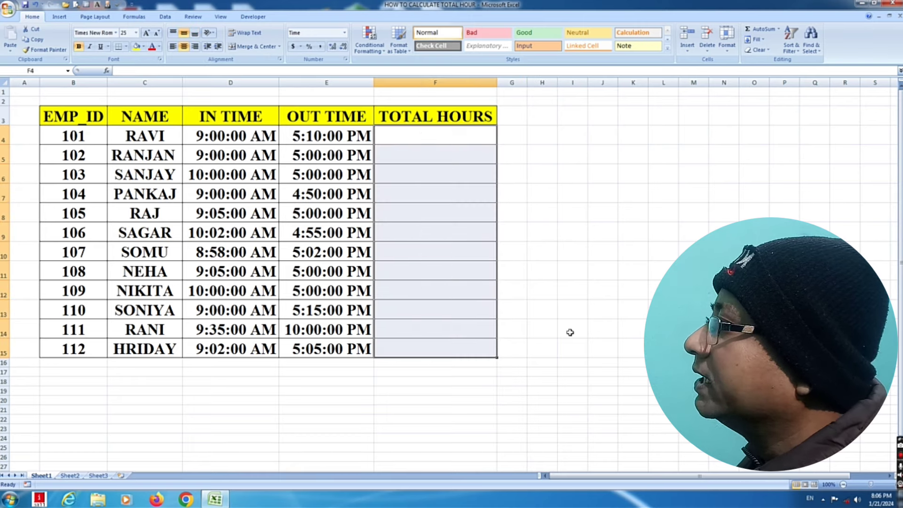
left_click(622, 239)
Step: Change the OUT TIME in cell E4 to 4:00:00 PM
left_click(240, 138)
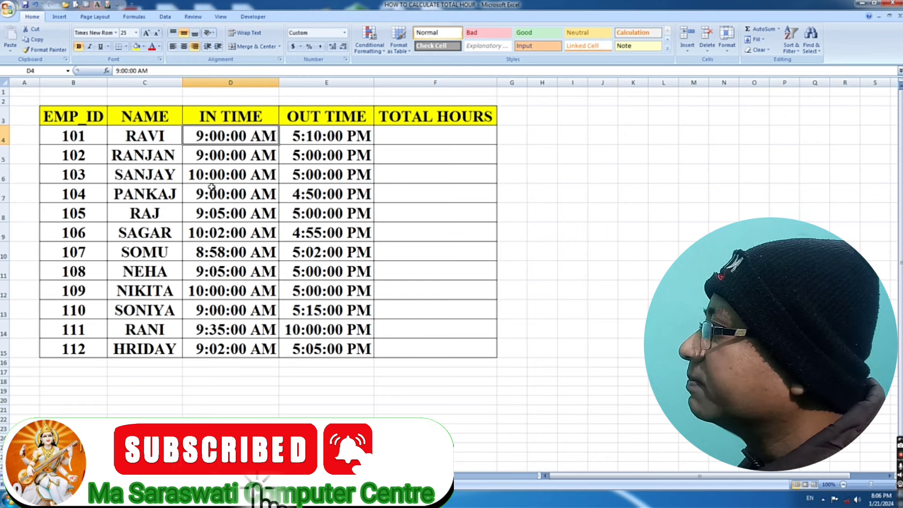
left_click(307, 137)
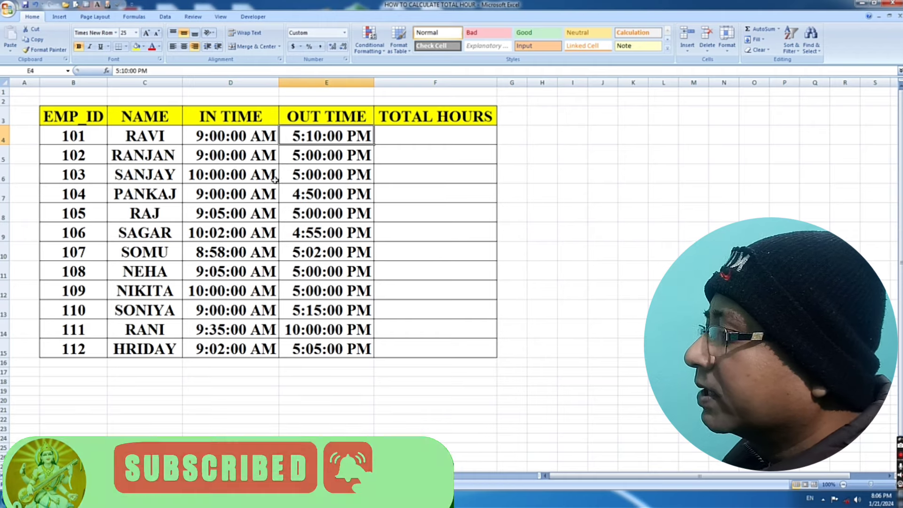
type("4")
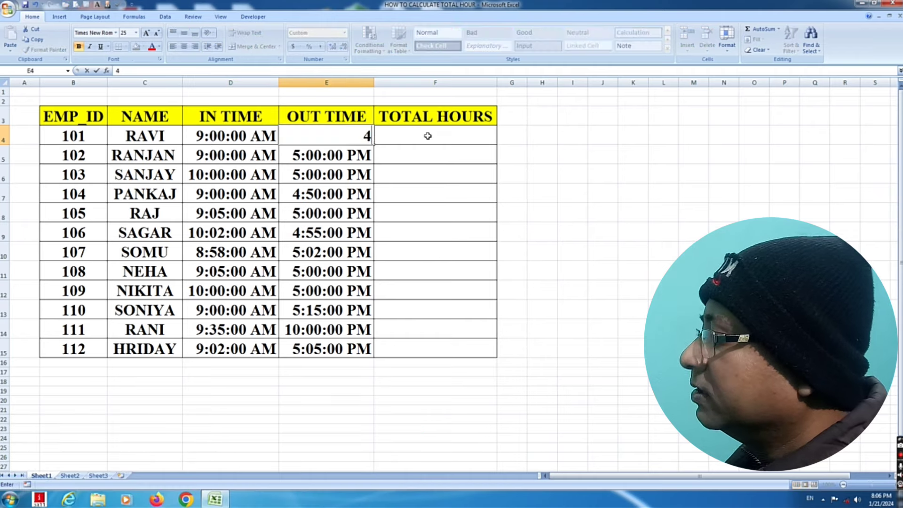
type(":0")
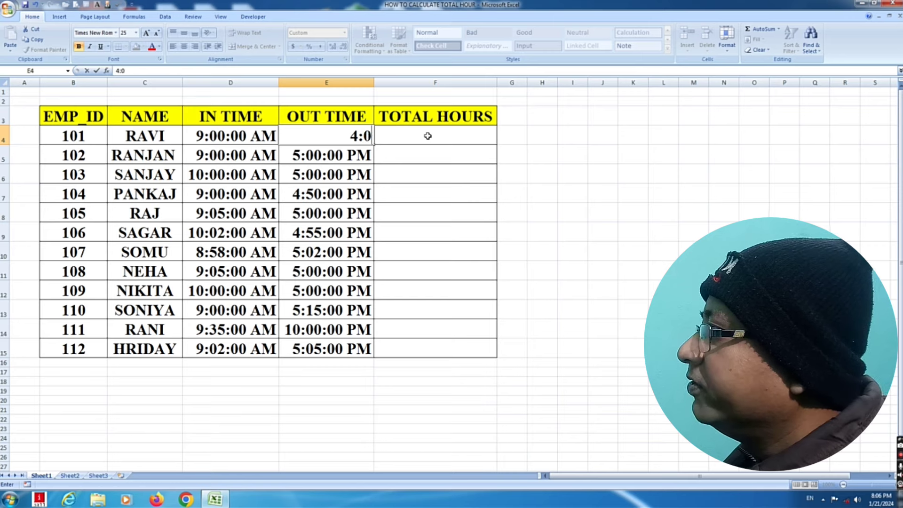
type("0:00")
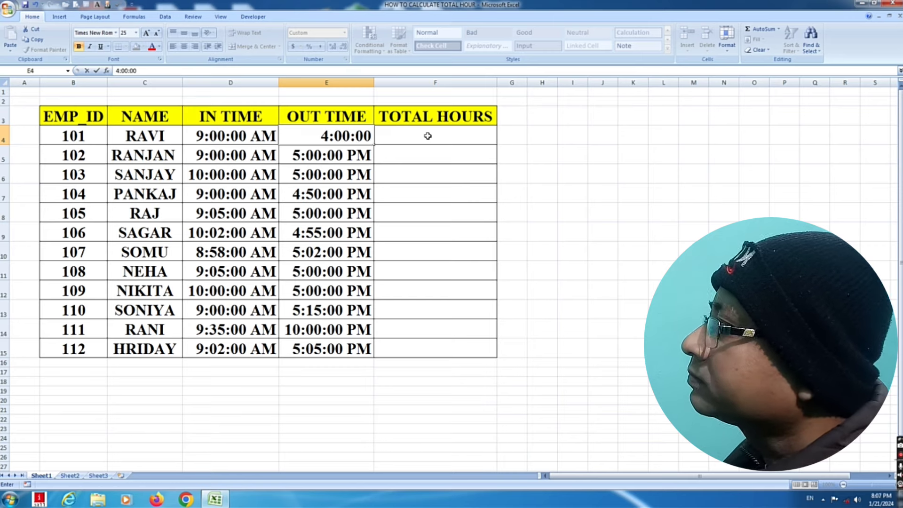
type(" PM")
left_click(428, 136)
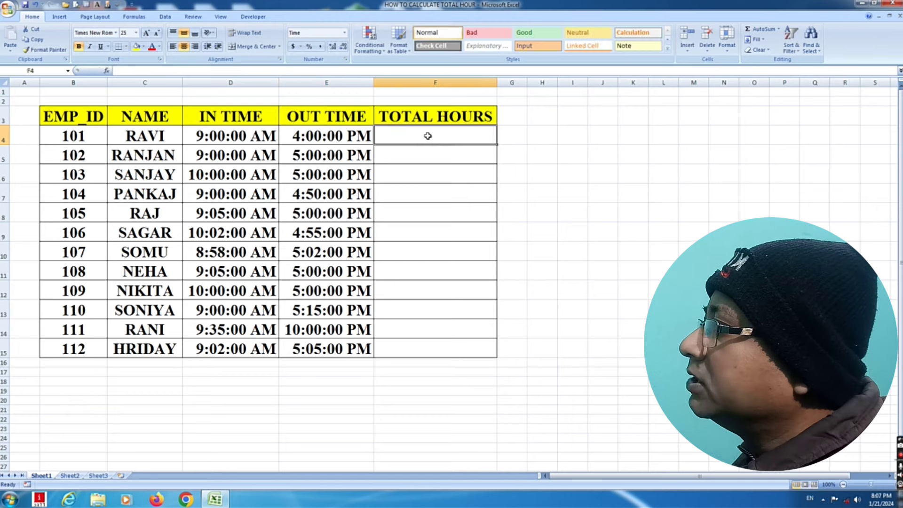
left_click(633, 271)
left_click(453, 143)
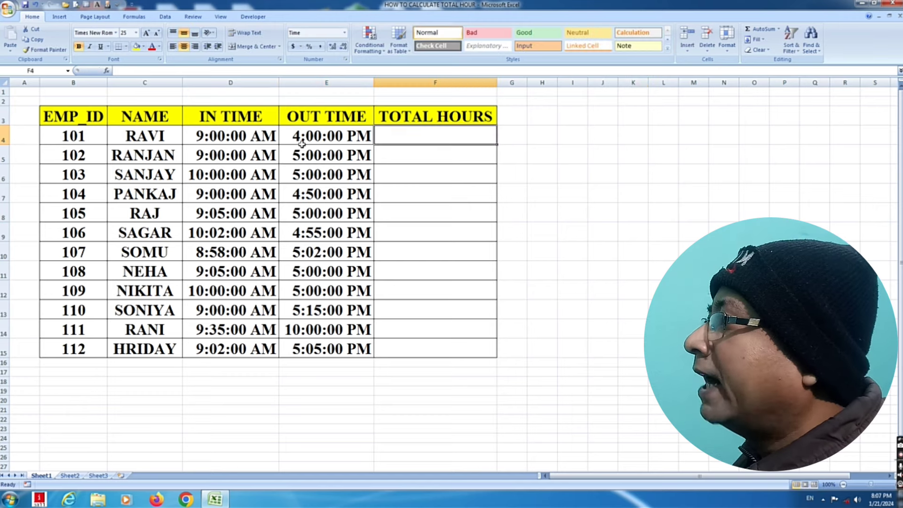
left_click(215, 138)
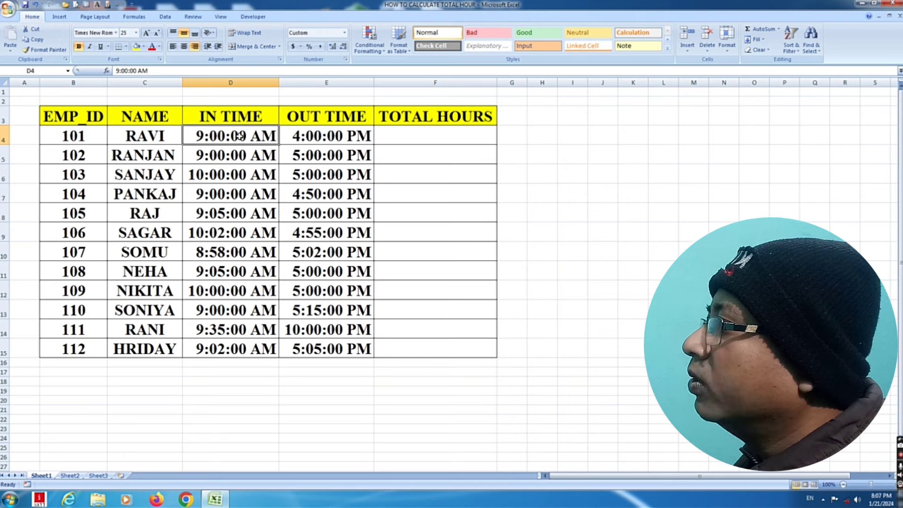
left_click(326, 142)
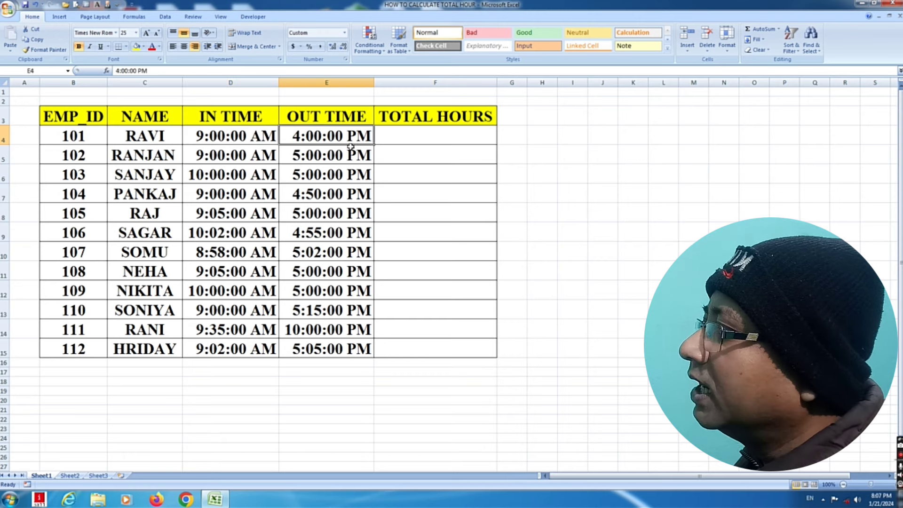
Step: Start an IF formula in cell F4 that tests whether OUT TIME is later than IN TIME, using E4>D4
left_click(412, 139)
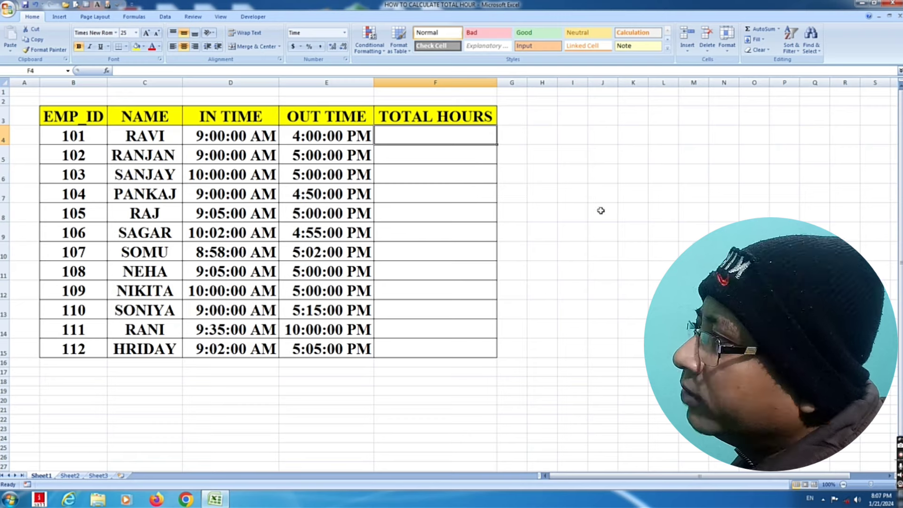
type("=")
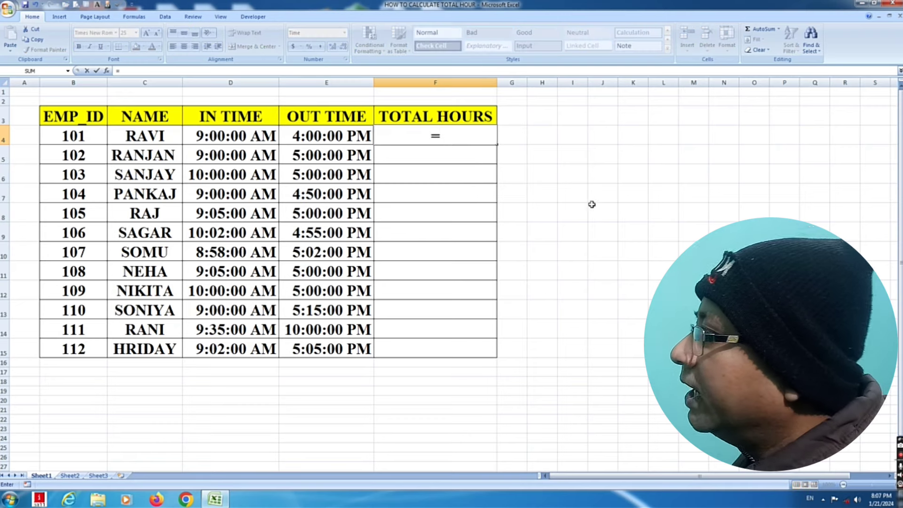
left_click(328, 137)
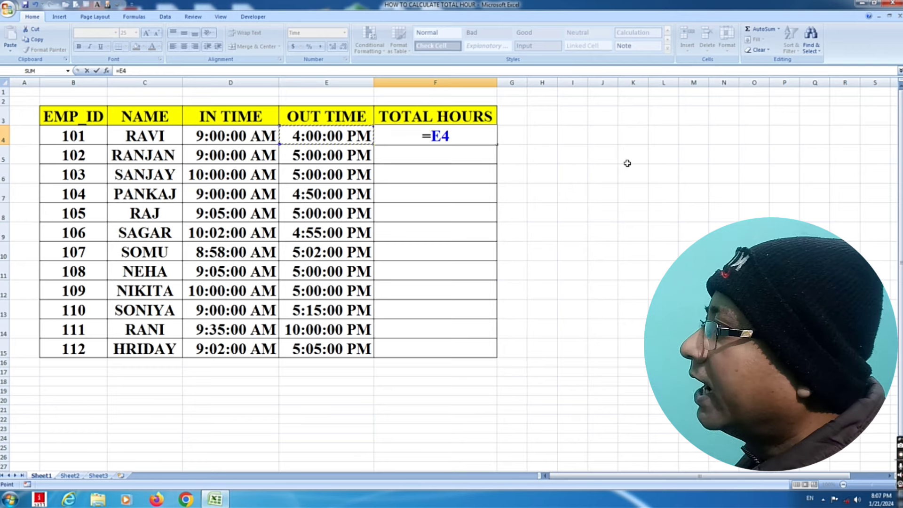
key("BackSpace")
key("BackSpace")
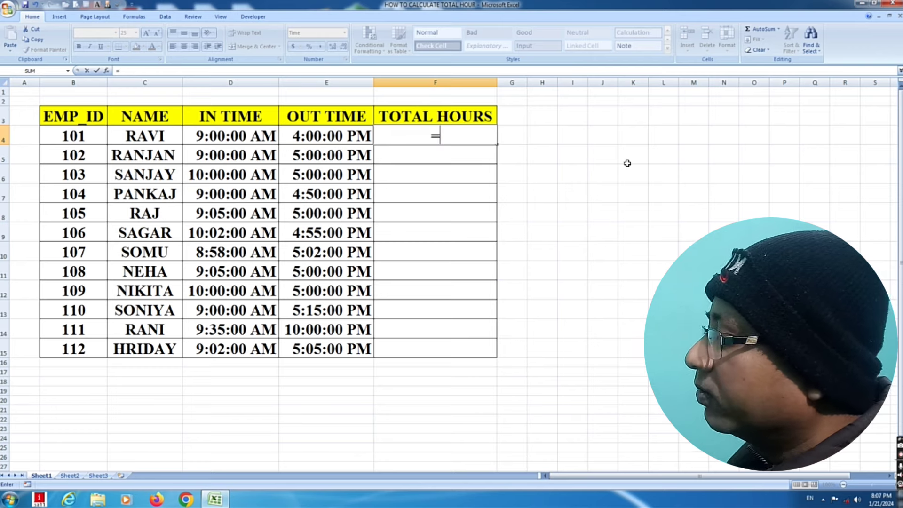
type("IF")
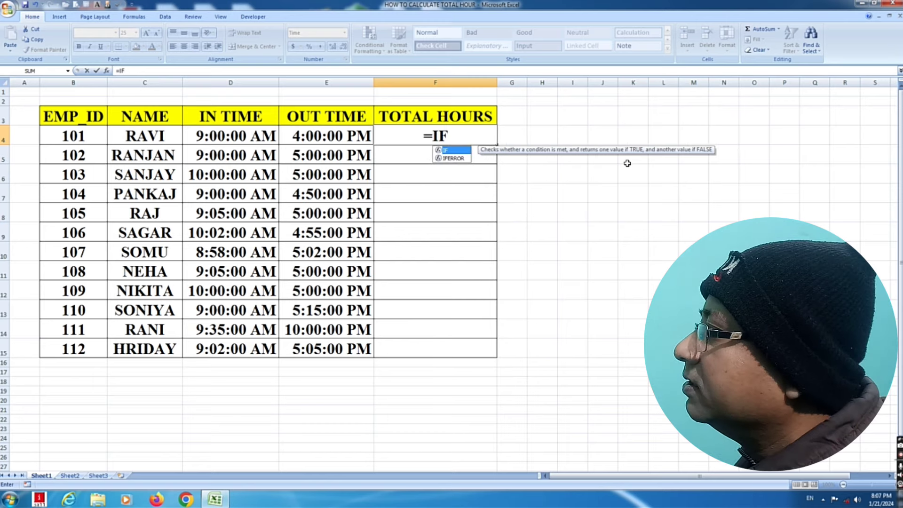
type("(")
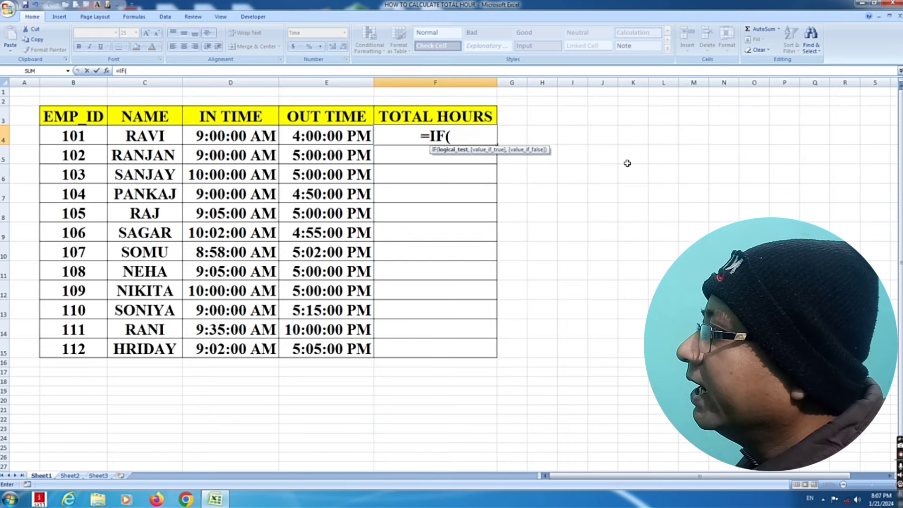
left_click(340, 136)
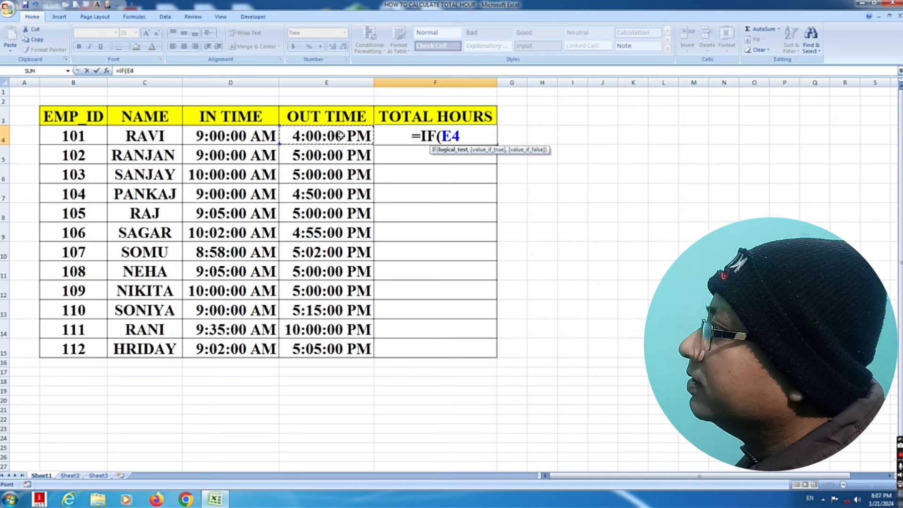
type(">")
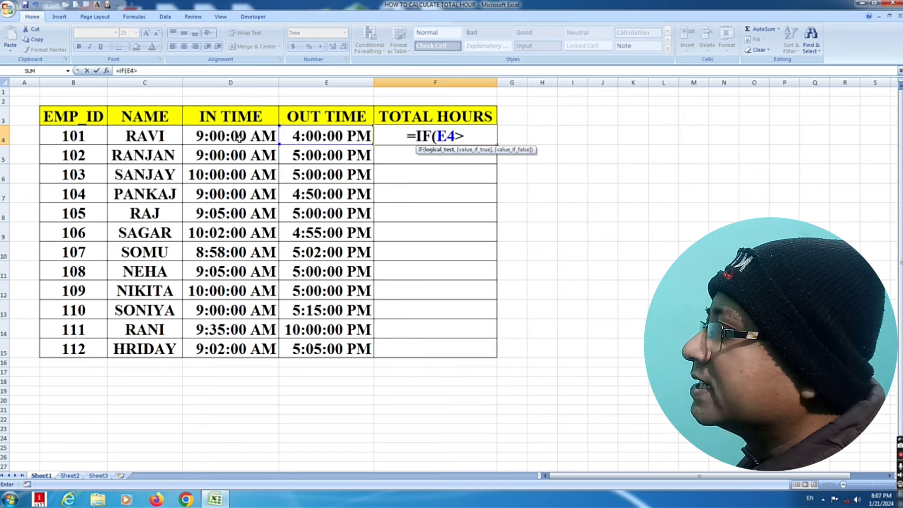
left_click(224, 135)
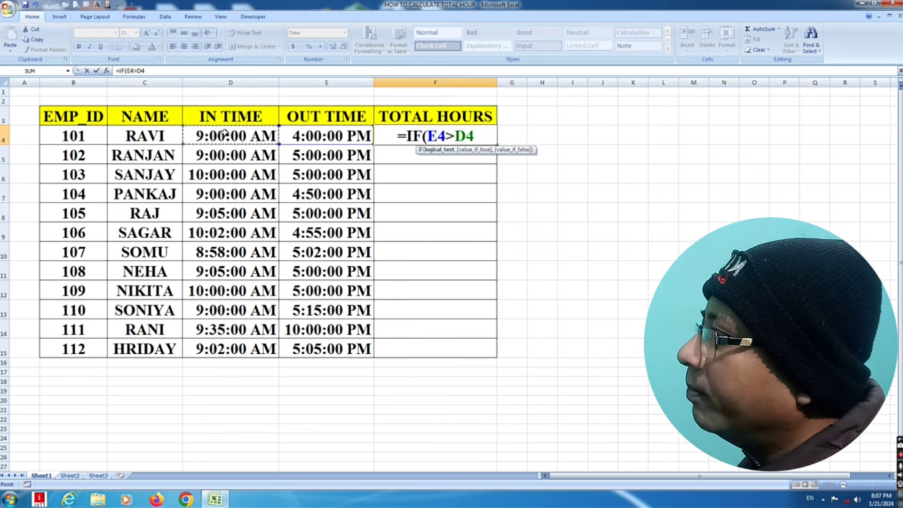
type(",")
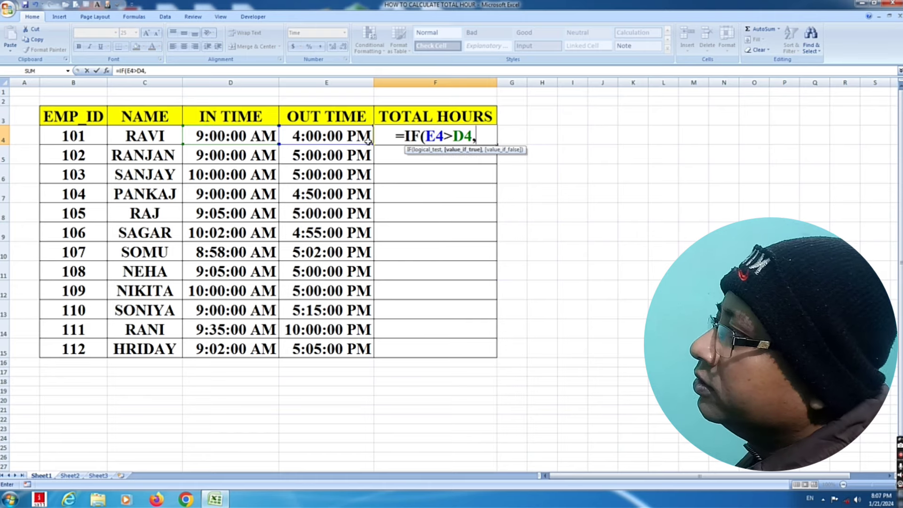
Step: Complete the IF formula in F4 with E4-D4 as the true result and 1+E4-D4 as the false result
left_click(328, 137)
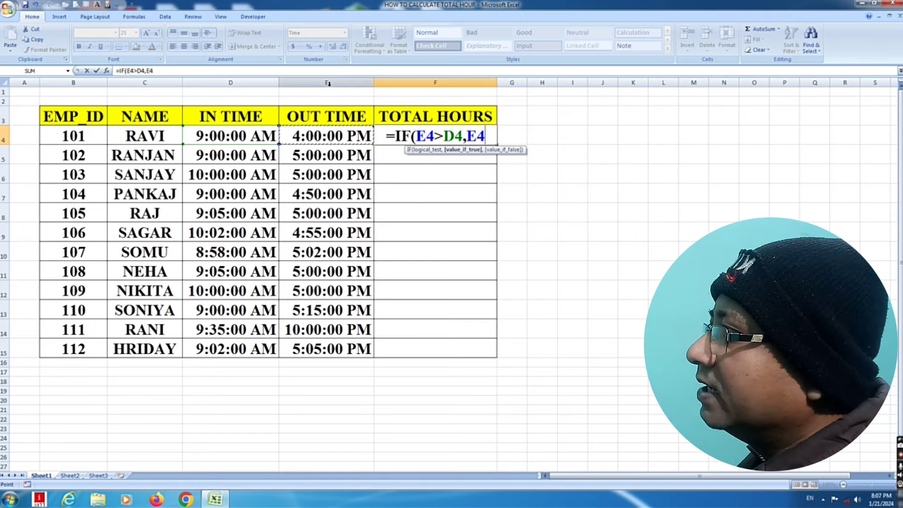
type("-")
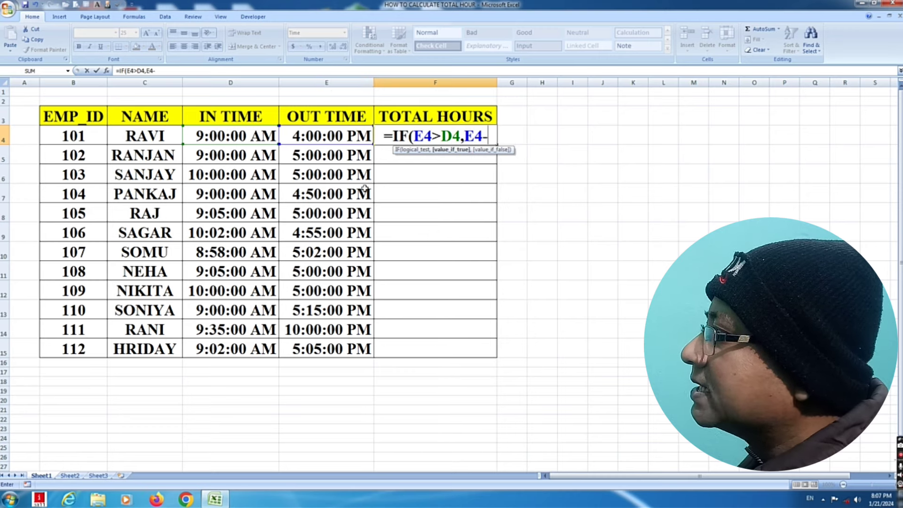
left_click(241, 135)
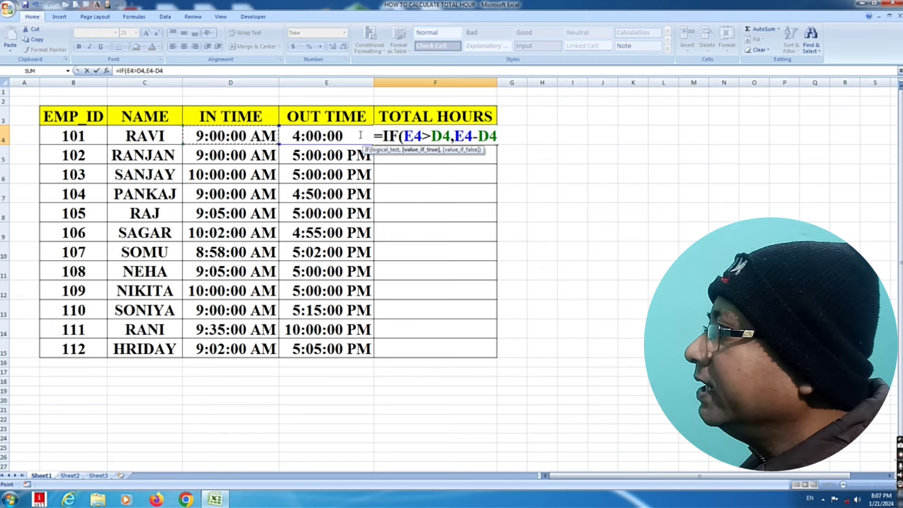
type(",")
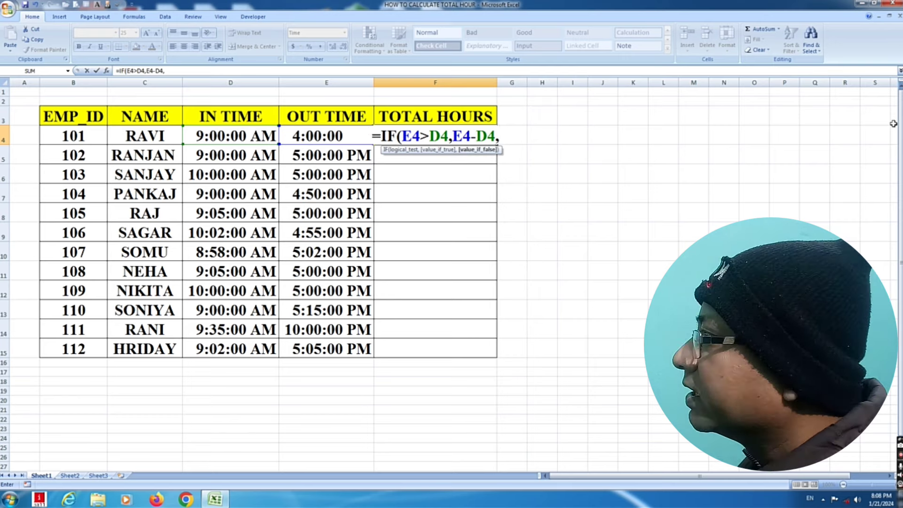
type("1+")
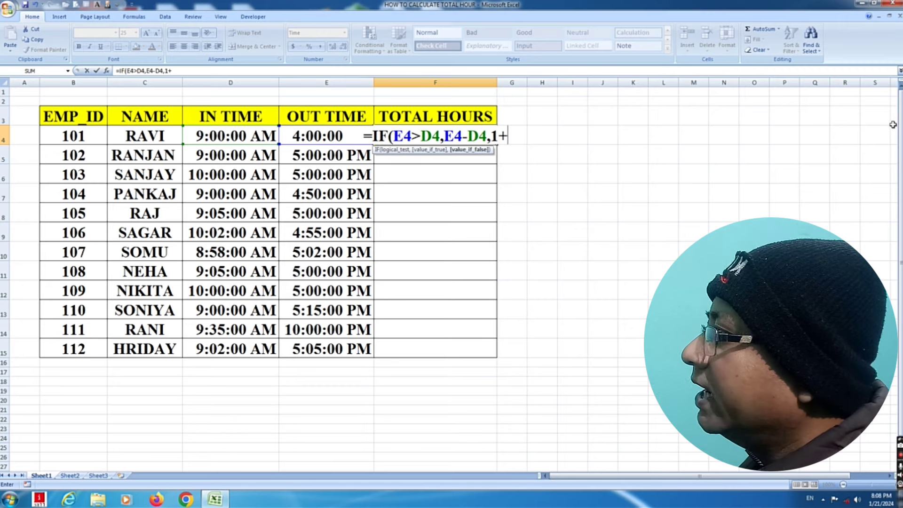
left_click(331, 137)
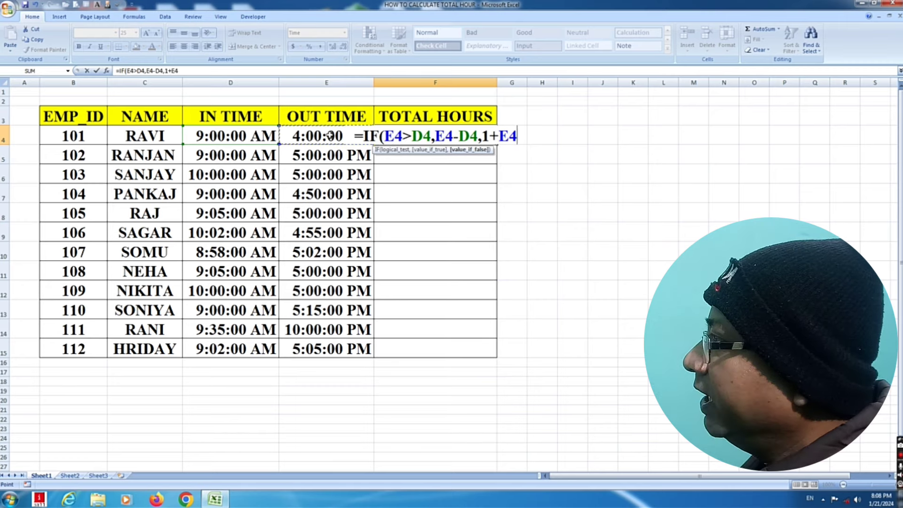
type("-")
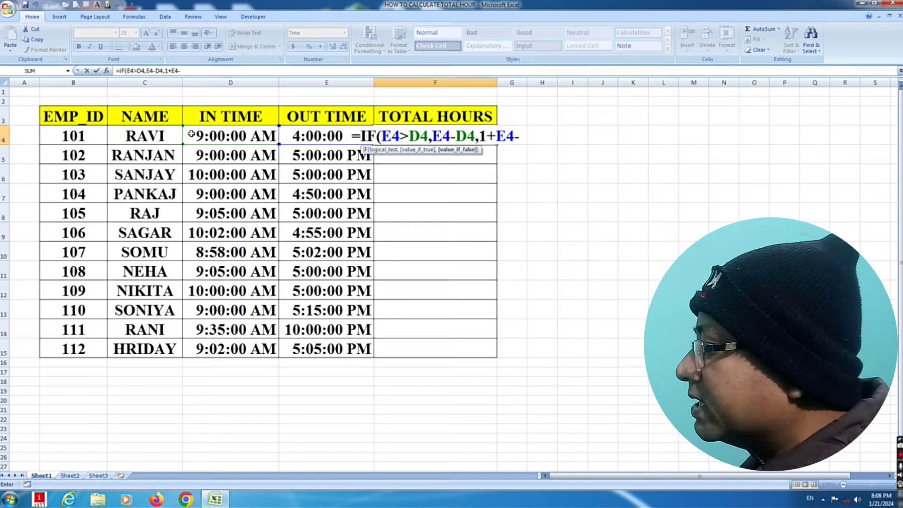
left_click(220, 140)
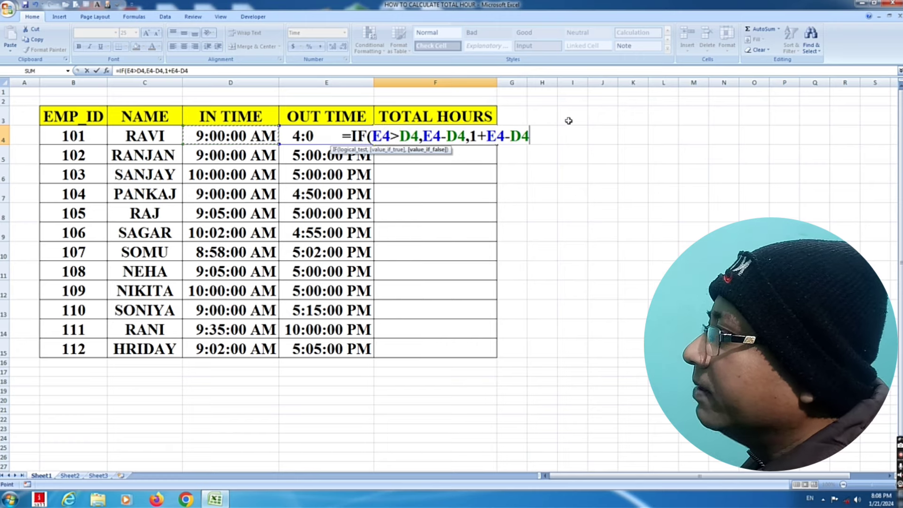
type(")")
key("Return")
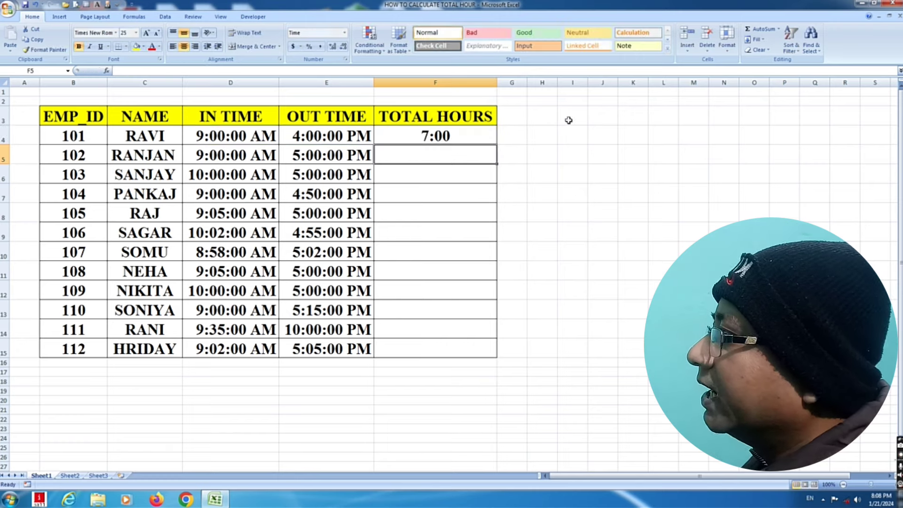
Step: Fill the formula from F4 down the TOTAL HOURS column to F15
left_click(455, 134)
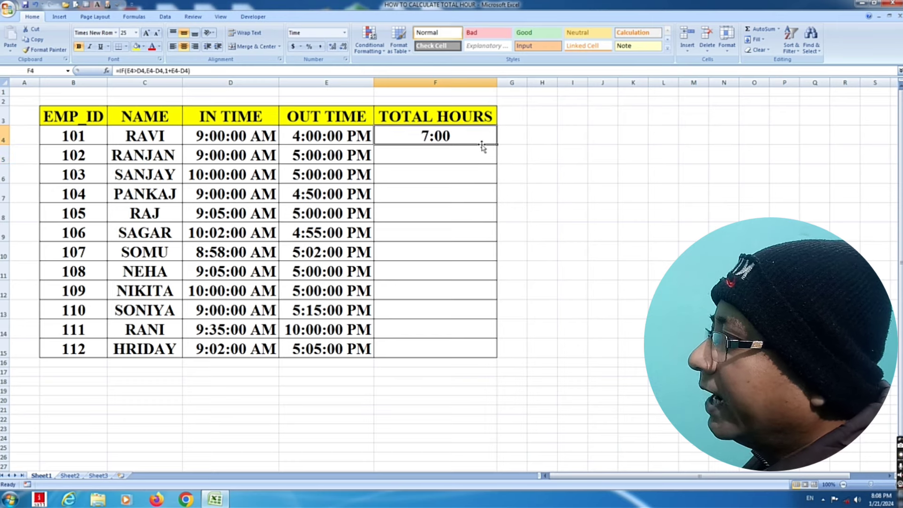
left_click_drag(497, 145, 497, 358)
left_click(601, 310)
left_click_drag(435, 136, 447, 360)
left_click(472, 383)
left_click_drag(440, 136, 417, 348)
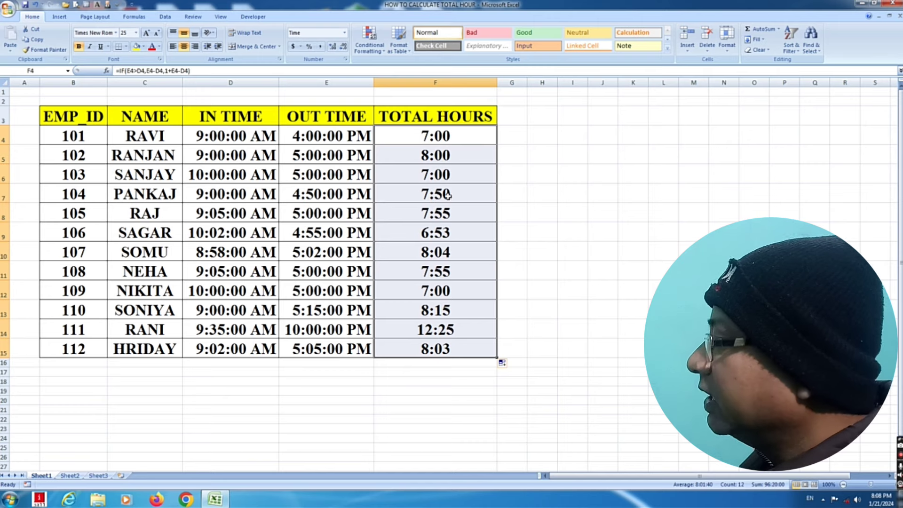
Step: Format the TOTAL HOURS value in F4 with the Time category and the 13:30 type
left_click(435, 137)
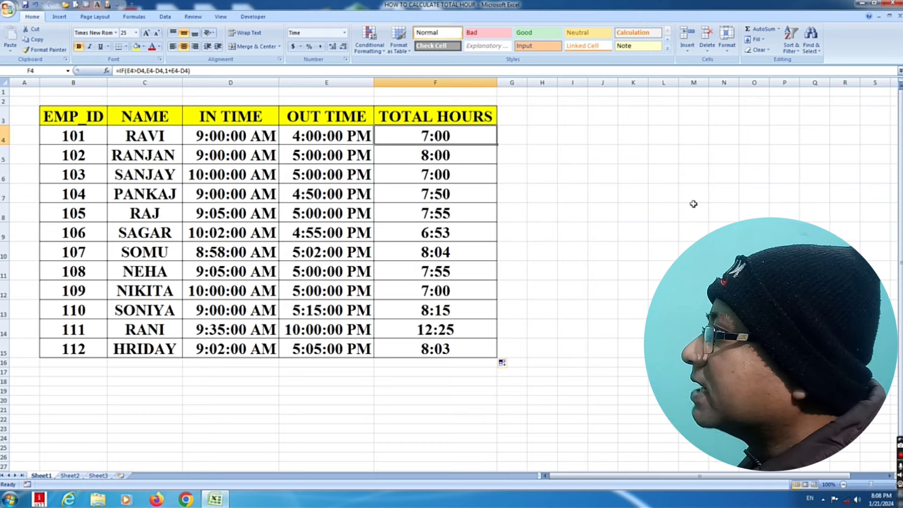
key("ctrl+1")
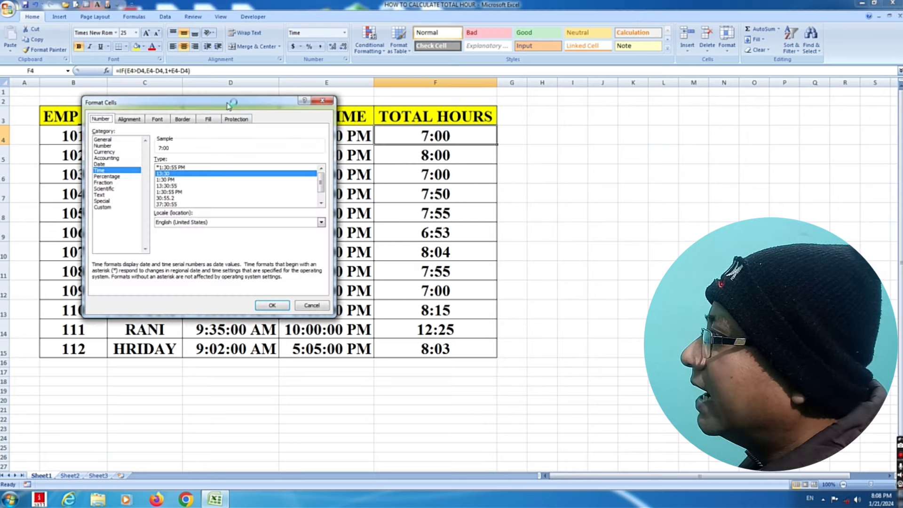
left_click_drag(226, 102, 222, 126)
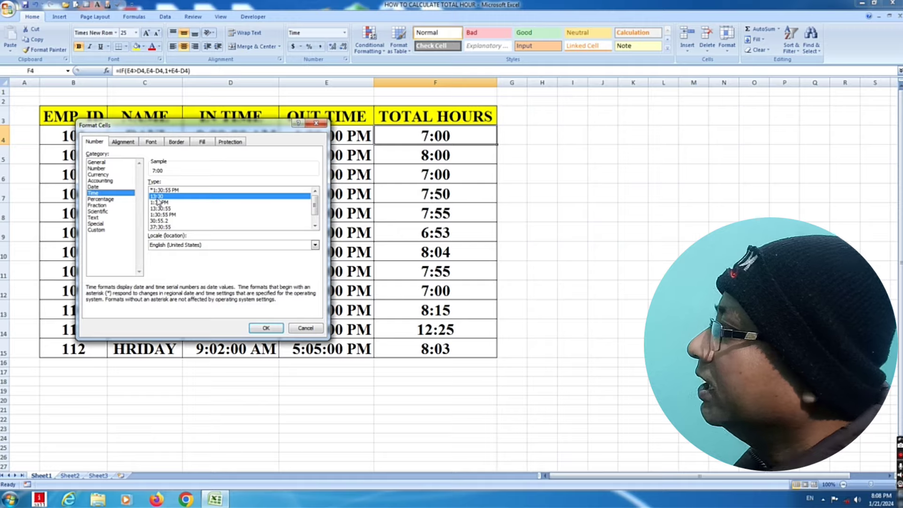
key("super+plus")
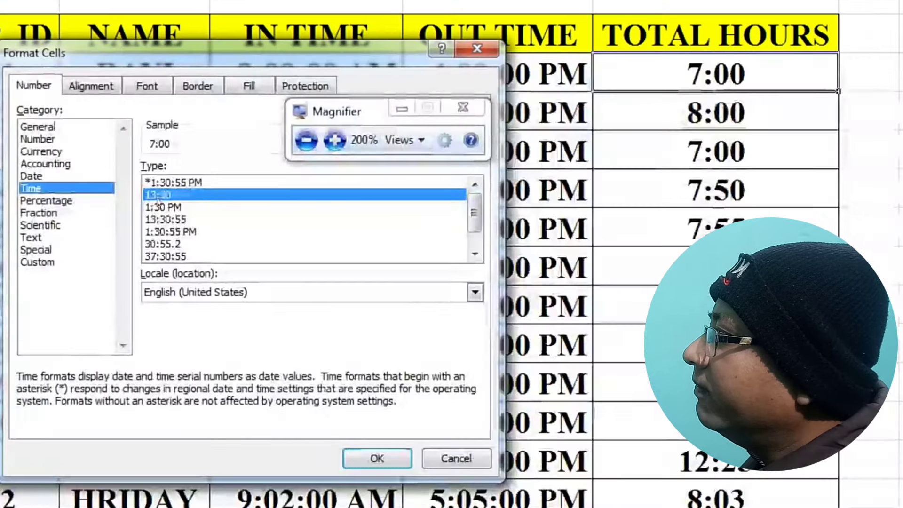
left_click(402, 109)
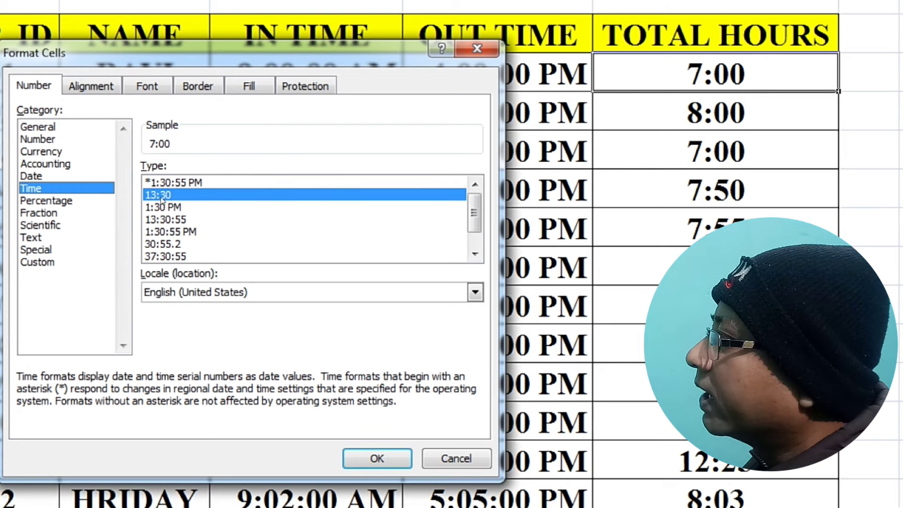
key("Return")
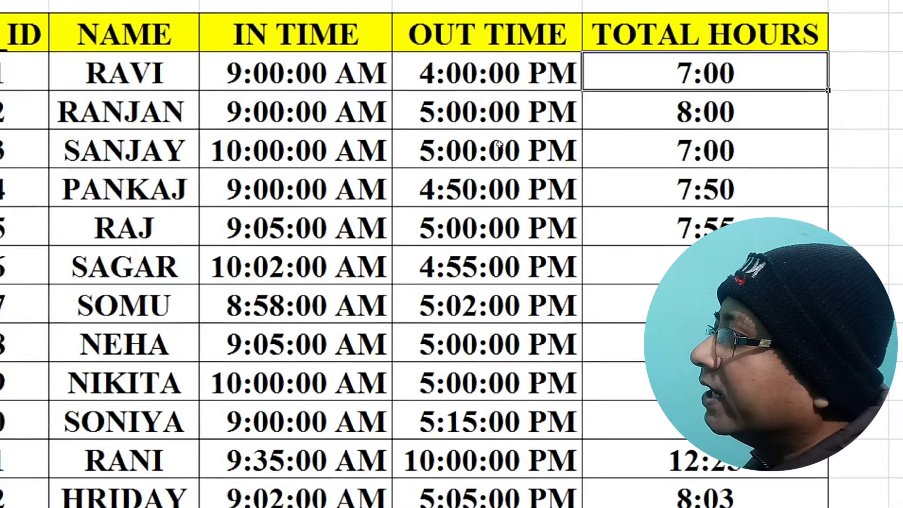
Step: Examine the filled TOTAL HOURS formulas alongside the OUT TIME values, down to the row of employee 104
left_click_drag(839, 91, 839, 193)
left_click_drag(496, 222, 484, 360)
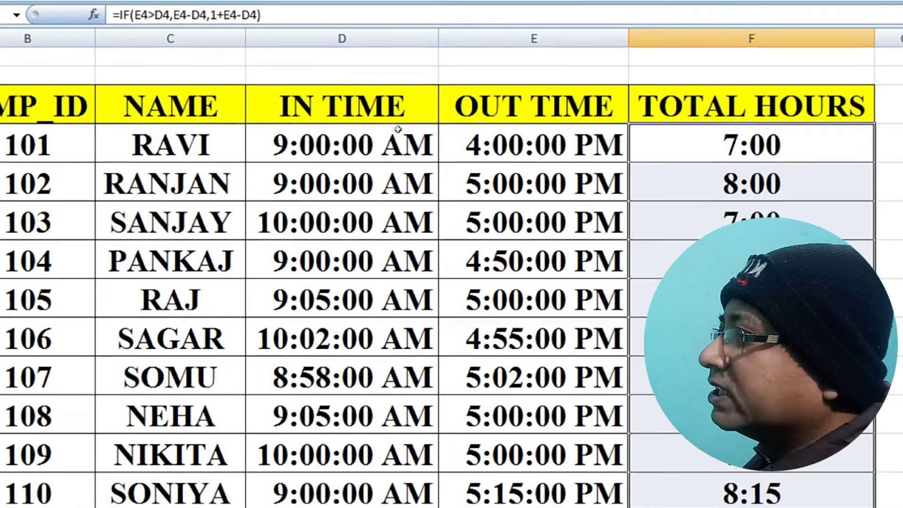
left_click(381, 138)
key("Left")
key("Down")
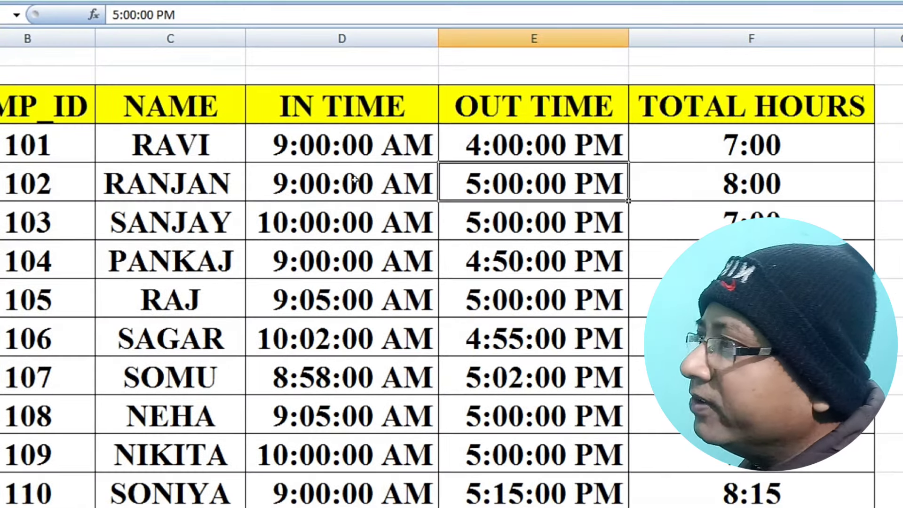
key("Down")
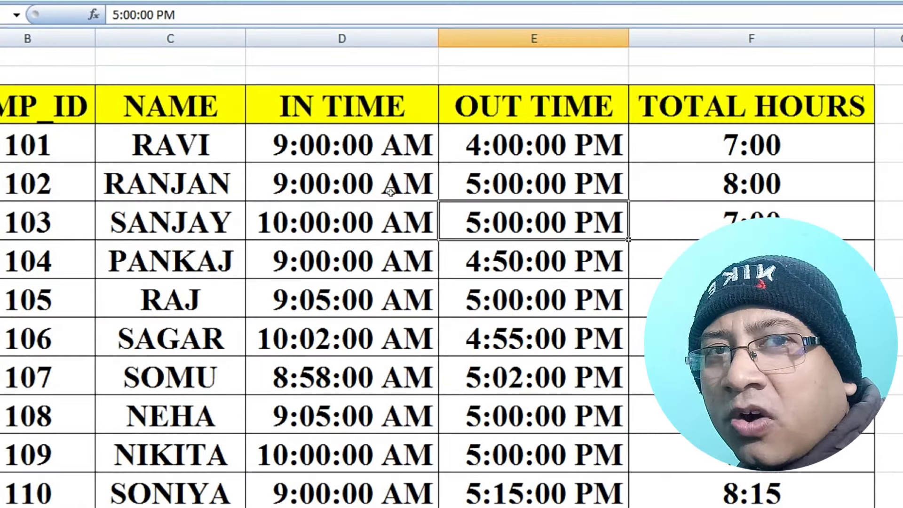
key("Right")
key("Down")
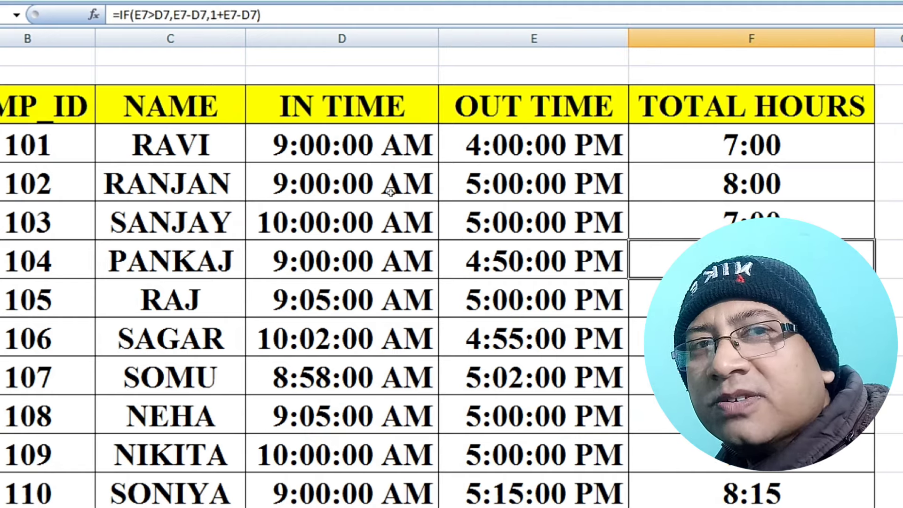